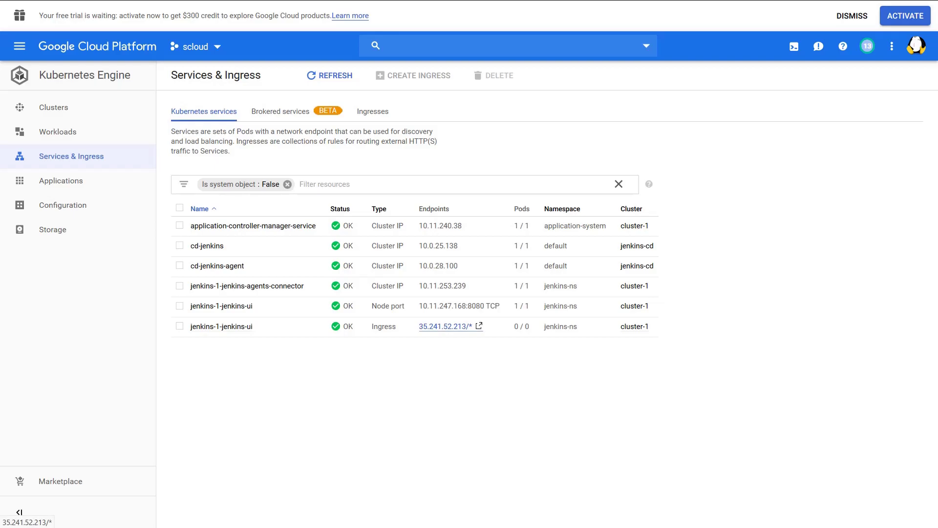
Step: Open the jenkins-1-jenkins-ui Ingress endpoint 35.241.52.213 to reach the Unlock Jenkins page
click(445, 326)
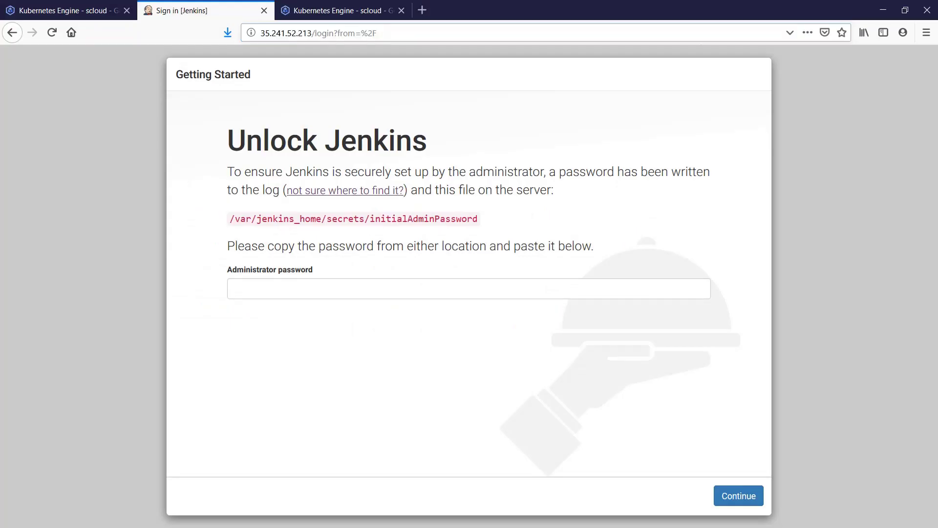
Step: Copy the /var/jenkins_home/secrets/initialAdminPassword path and return to the Cloud Console tab
key(F11)
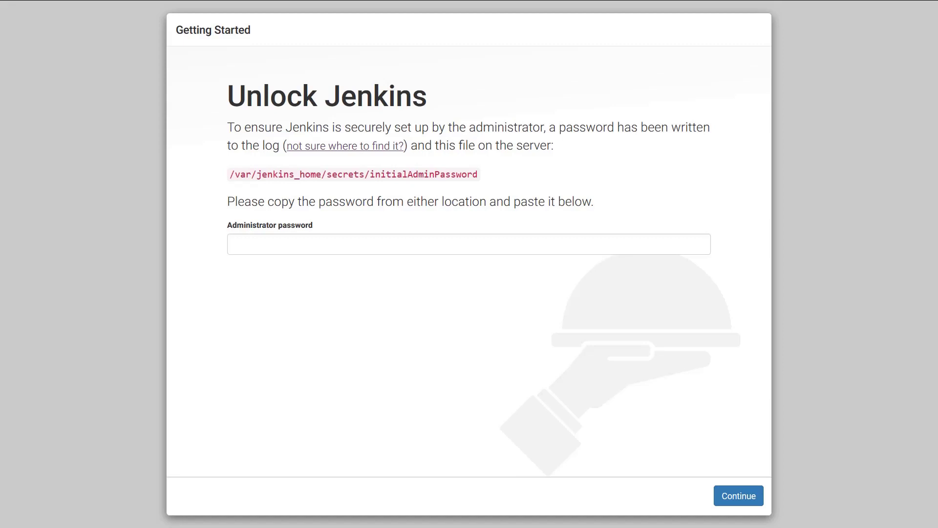
click(468, 243)
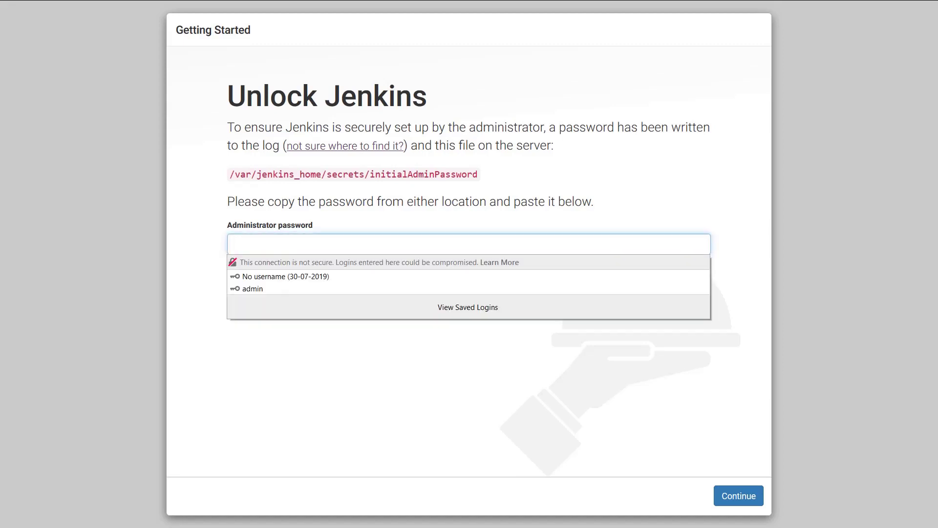
key(Escape)
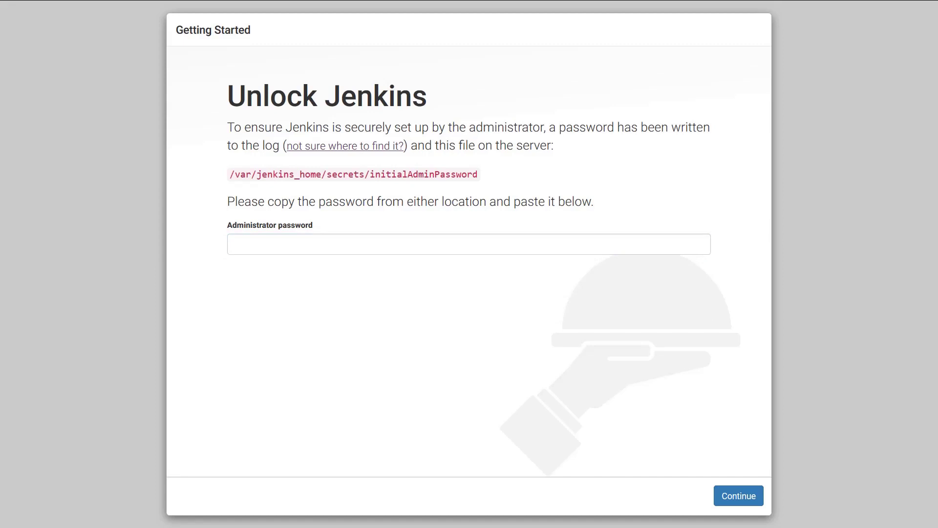
drag(478, 174, 230, 175)
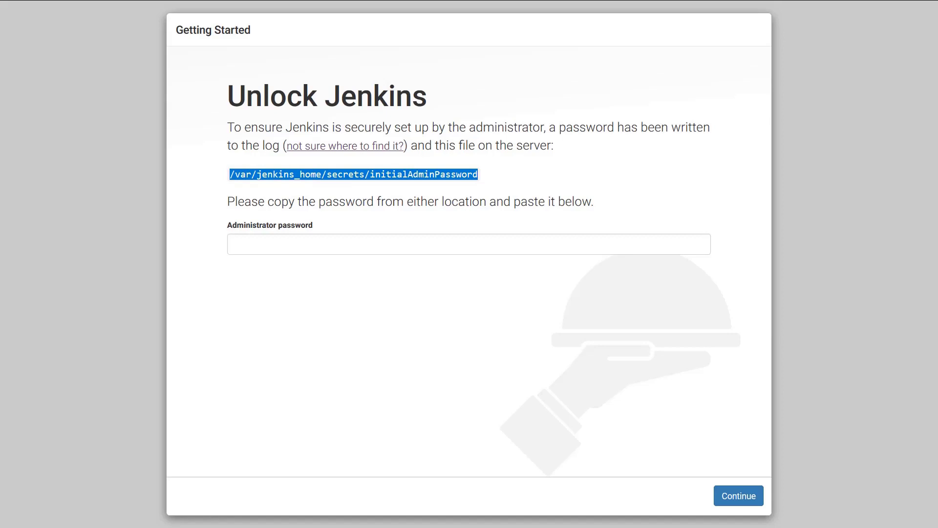
right_click(253, 175)
click(278, 182)
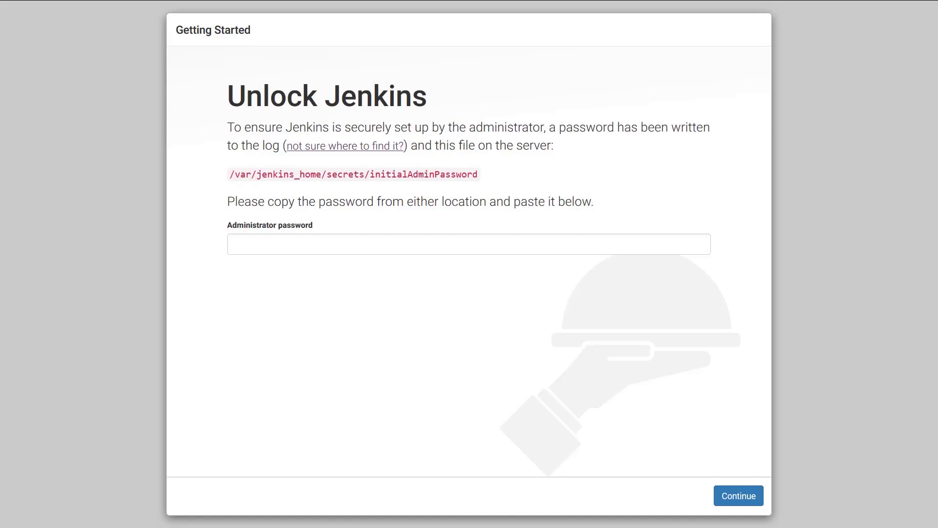
key(ctrl+Tab)
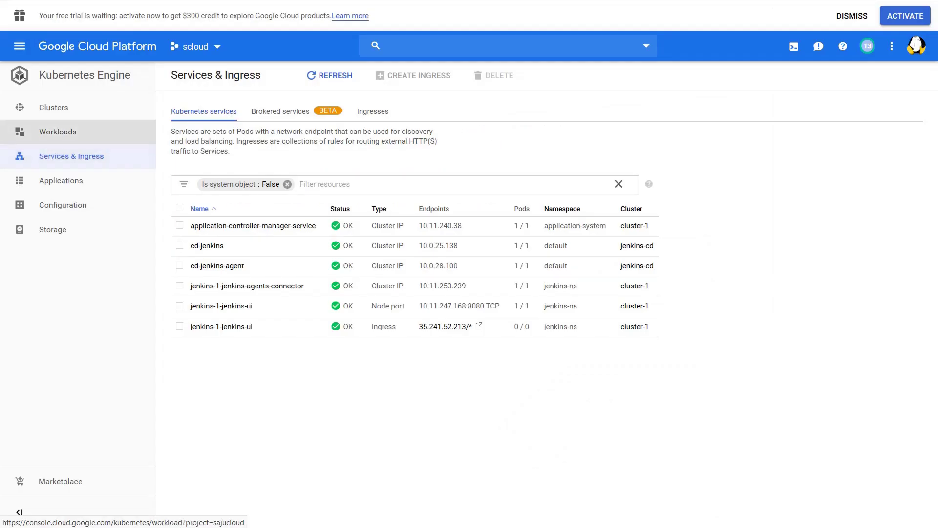
Step: Open pod jenkins-1-jenkins-0 from the jenkins-1-jenkins stateful set under Workloads
click(57, 132)
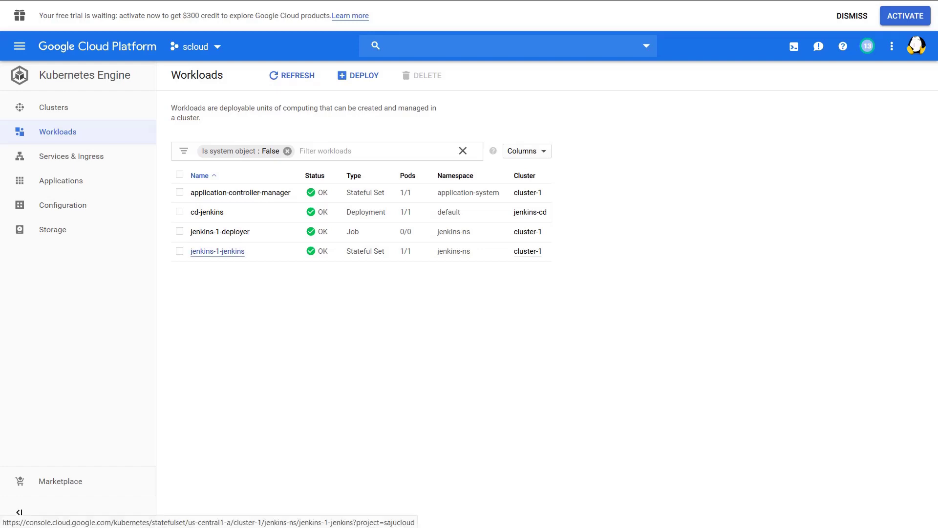
click(217, 251)
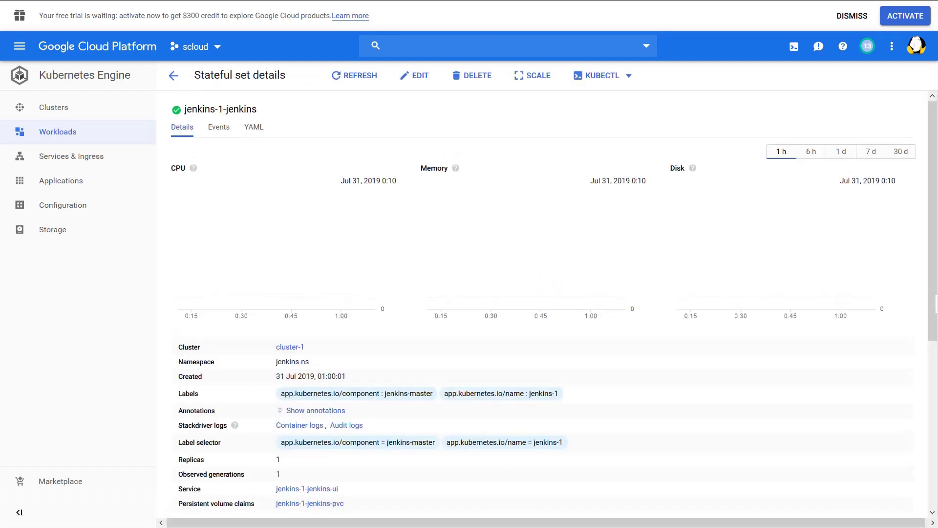
scroll(469, 294, down, 3)
scroll(470, 293, down, 3)
scroll(469, 293, down, 3)
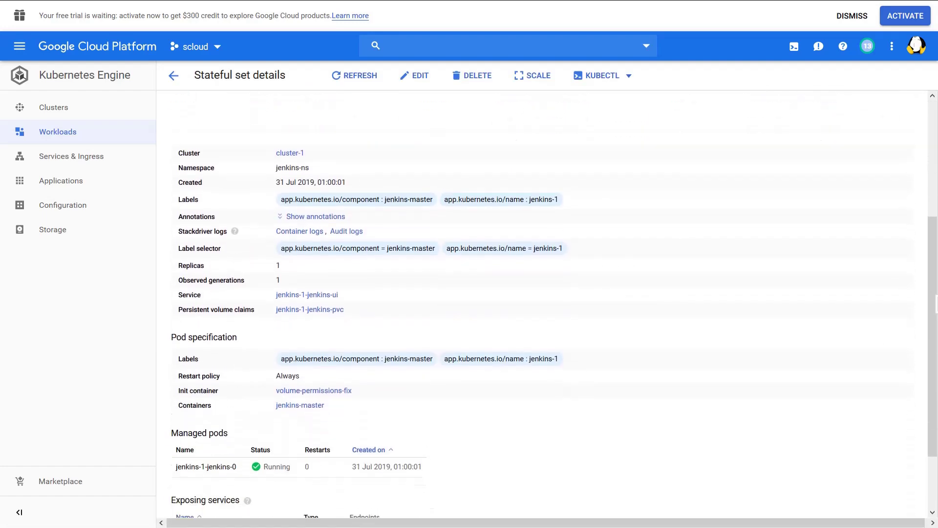
scroll(469, 293, down, 2)
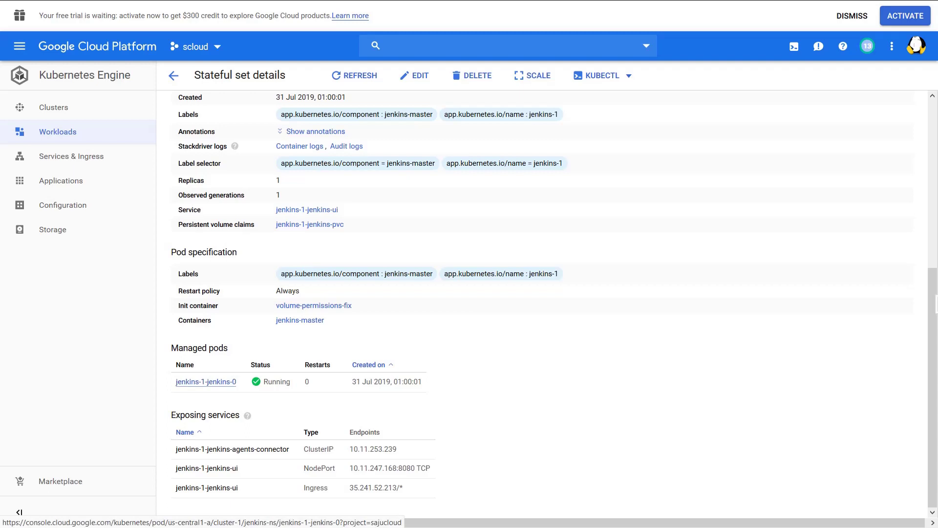
click(206, 381)
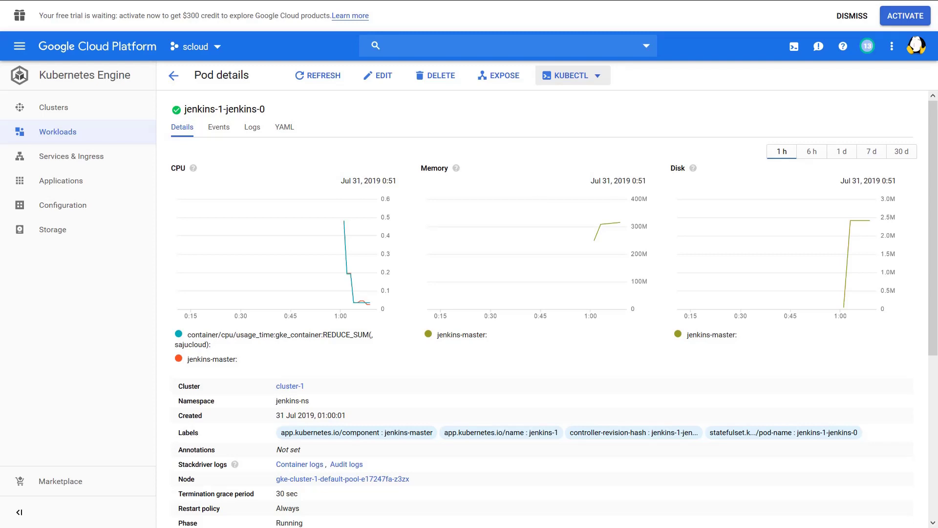
Step: Show the pod's KUBECTL actions, which offer Exec into the jenkins-master container
click(571, 75)
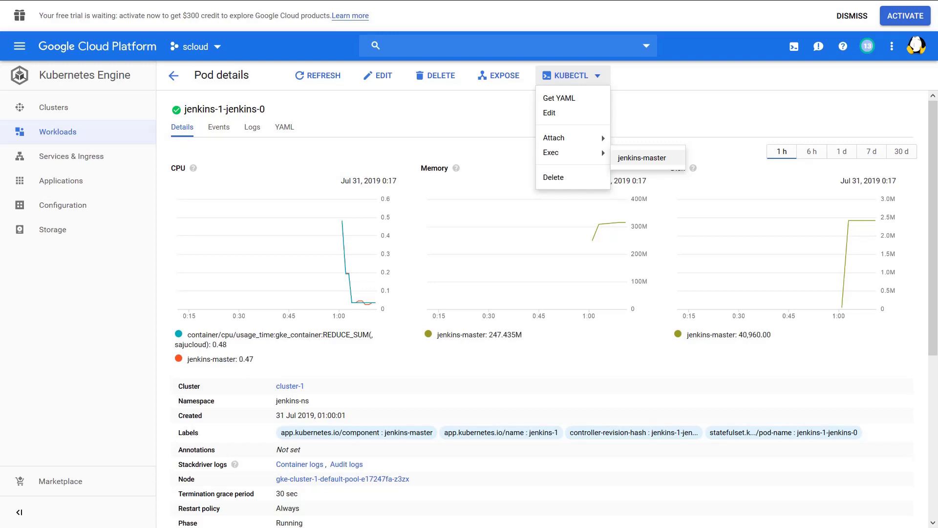
Step: Start a Cloud Shell exec session into the jenkins-master container
click(642, 158)
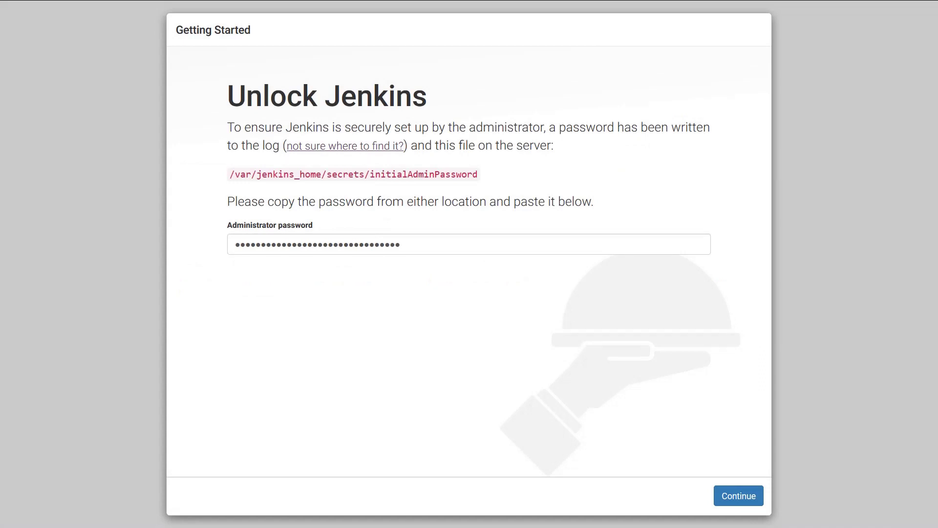
Step: Submit the administrator password and choose Install suggested plugins
click(737, 496)
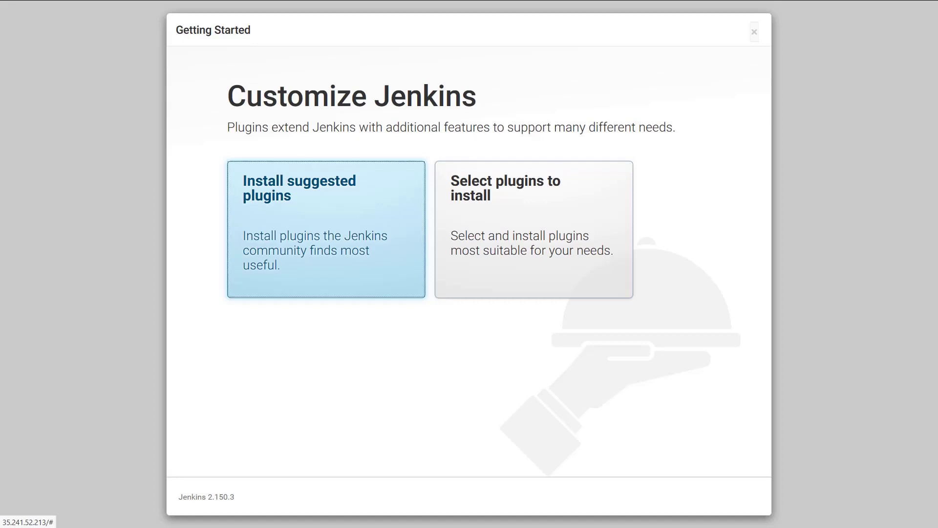
click(325, 228)
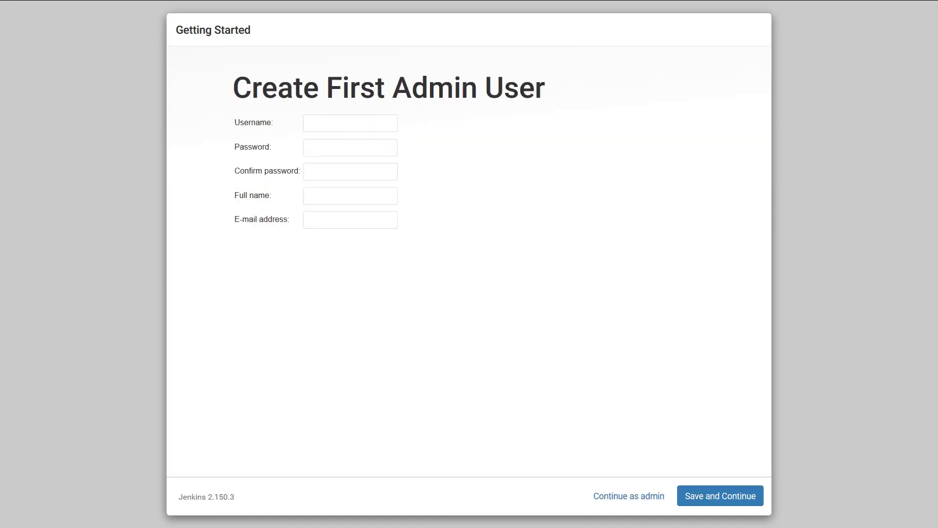
Step: Continue as admin without creating a user and keep the default Jenkins URL
click(349, 122)
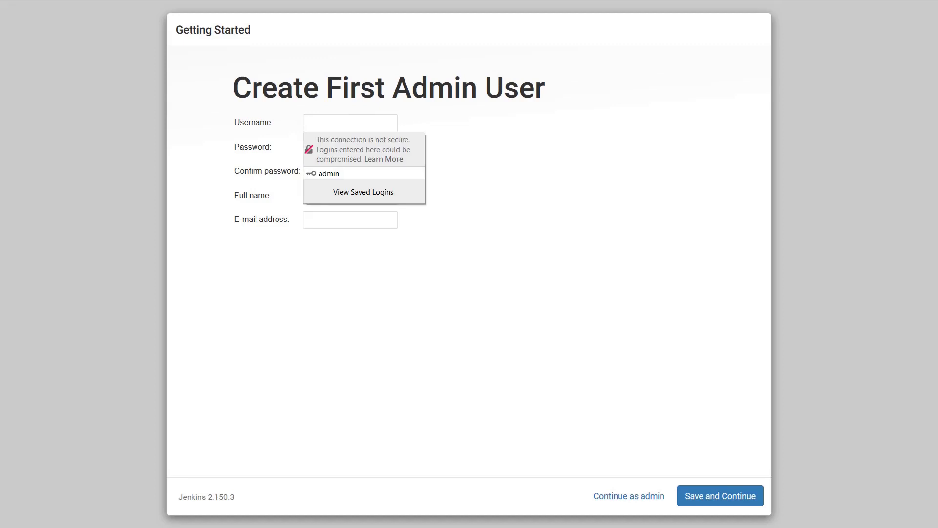
key(Escape)
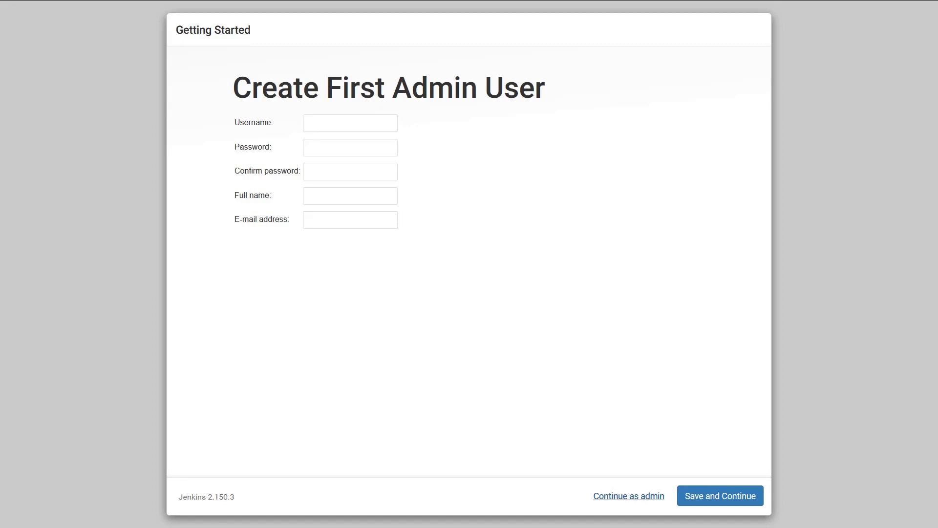
click(629, 496)
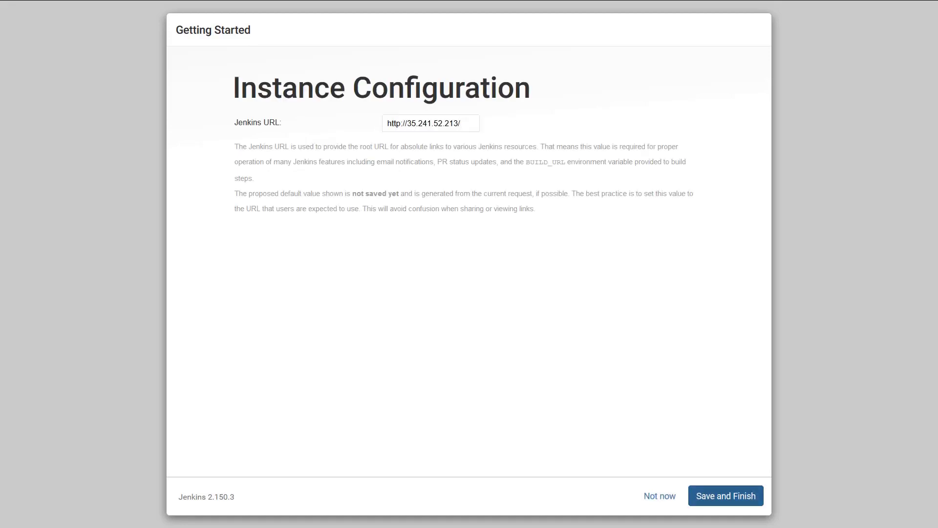
click(725, 495)
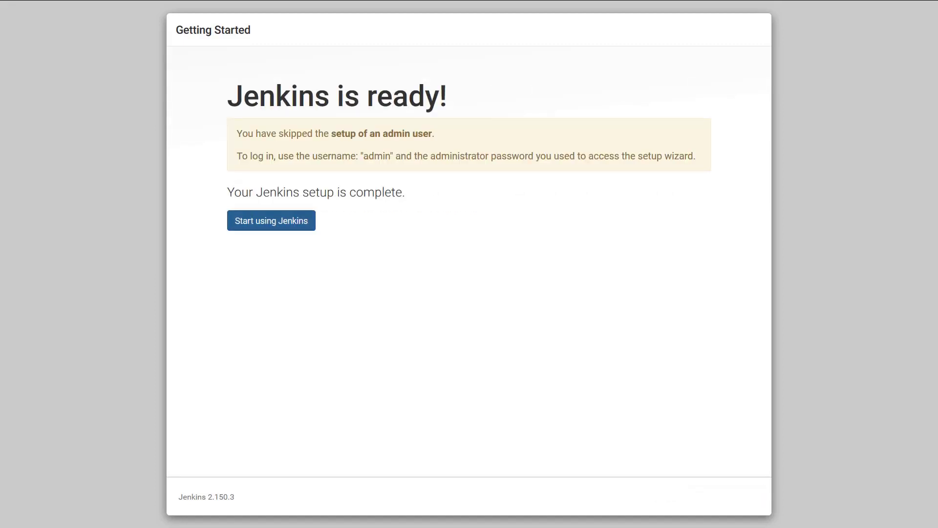
Step: Start using Jenkins to reach the admin dashboard, then go to Manage Jenkins
click(271, 220)
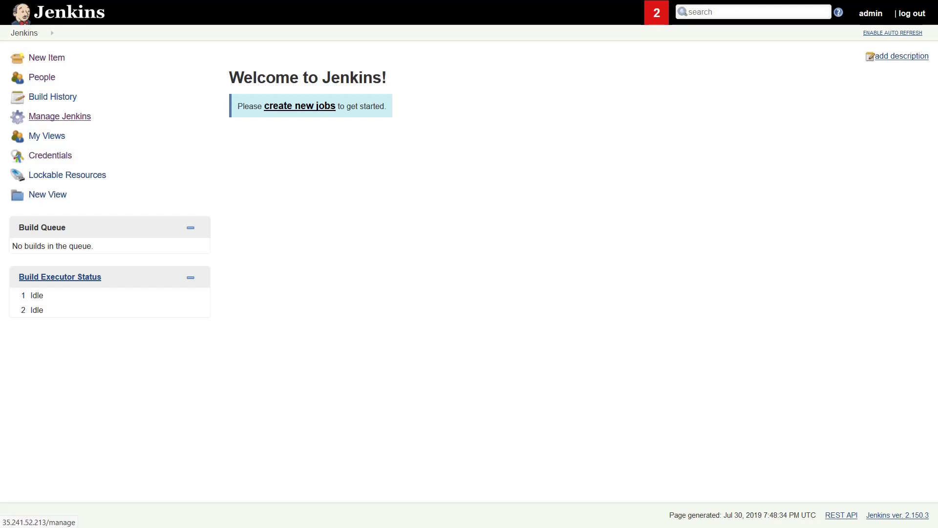
click(60, 116)
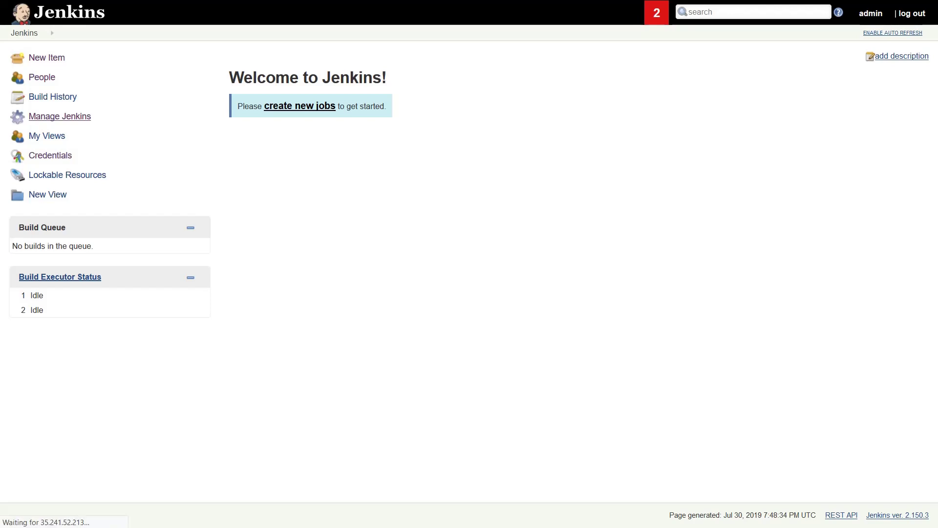